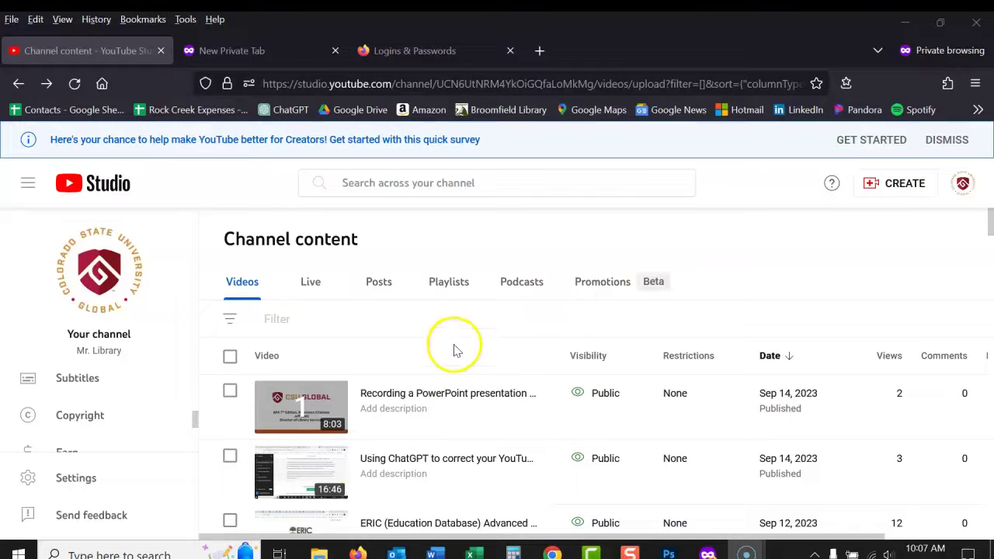
Open the PowerPoint recording video's Subtitles page and duplicate its English automatic captions for editing.
{"action": "left_click", "coordinate": [396, 395]}
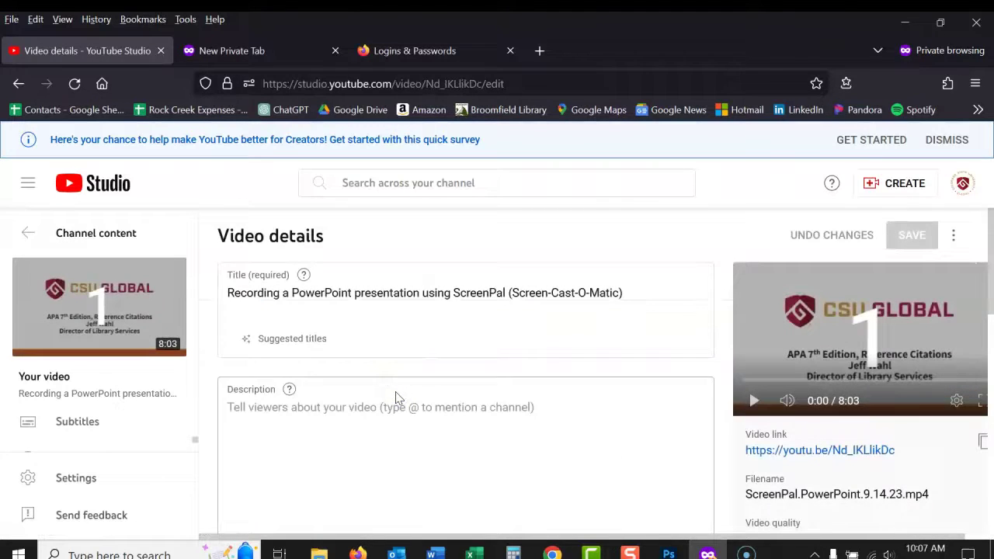
{"action": "left_click_drag", "start_coordinate": [990, 225], "coordinate": [983, 265]}
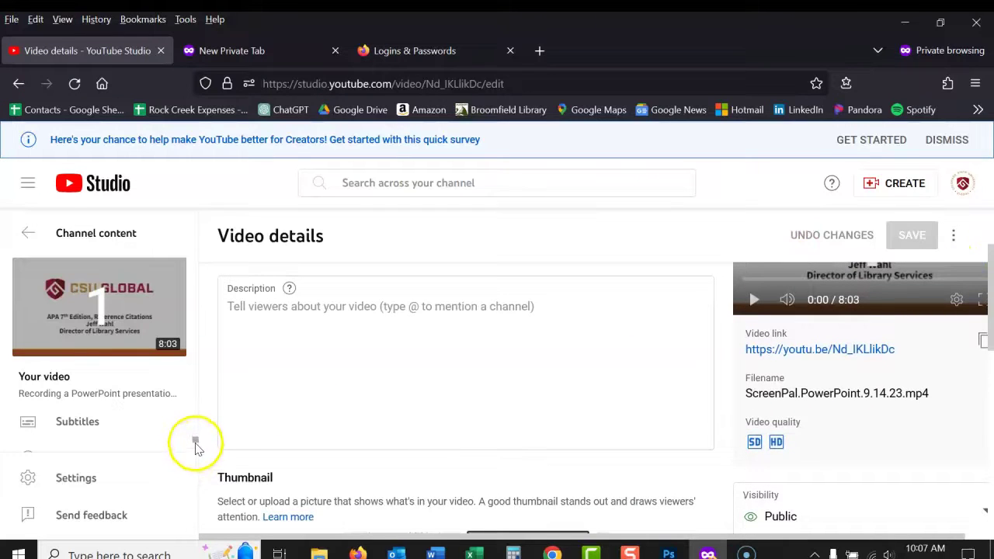
{"action": "left_click", "coordinate": [81, 432]}
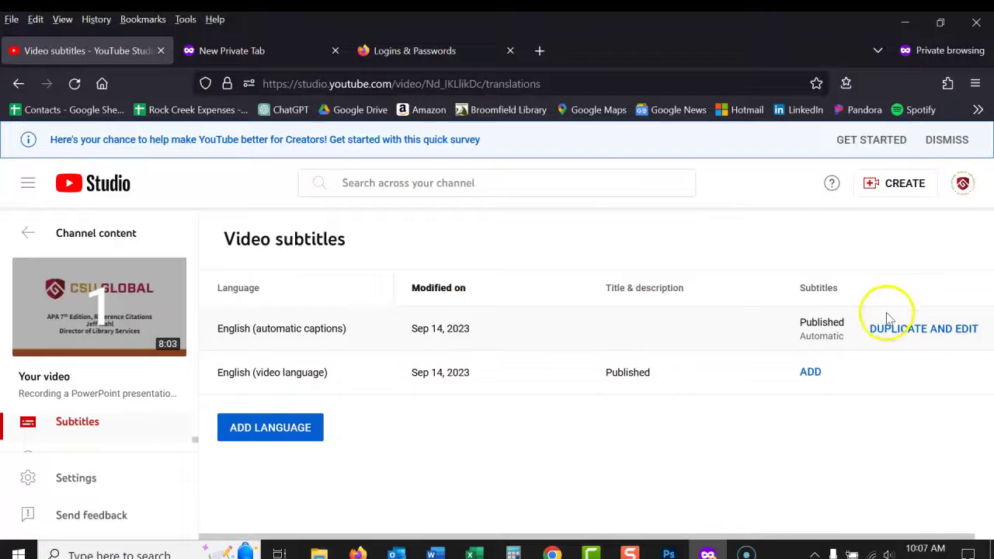
{"action": "left_click", "coordinate": [917, 331]}
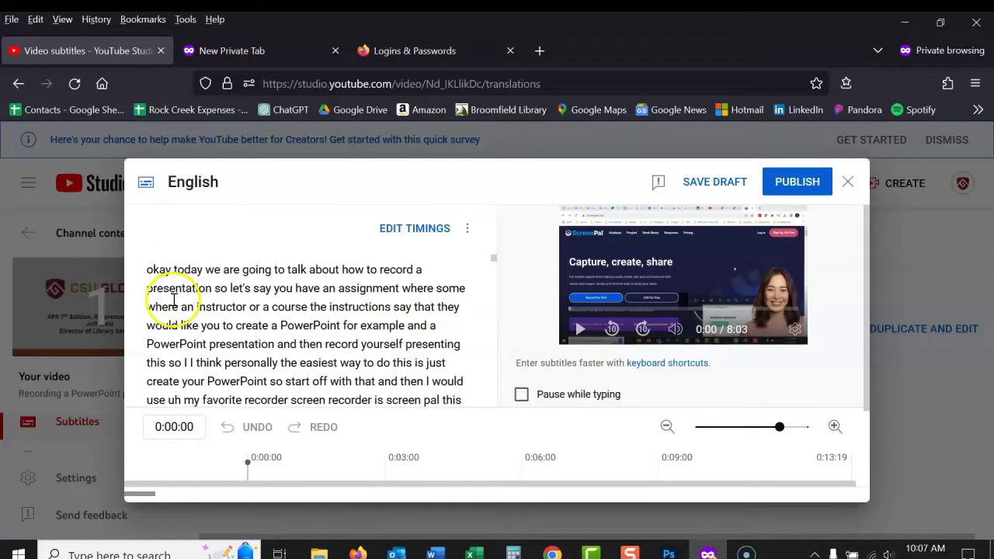
Select the entire unpunctuated caption transcript, from 'okay' down to the end.
{"action": "left_click", "coordinate": [141, 272]}
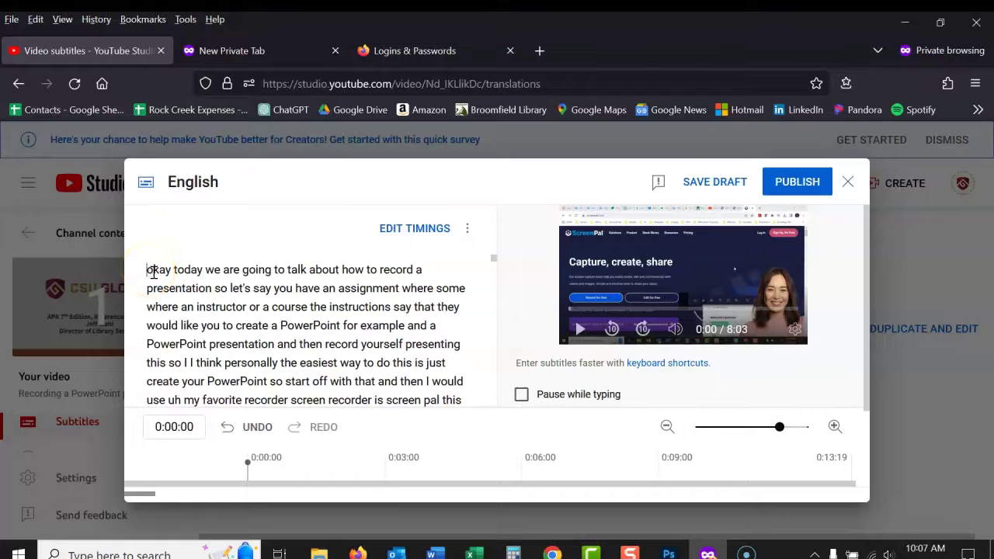
{"action": "left_click_drag", "start_coordinate": [147, 270], "coordinate": [341, 403]}
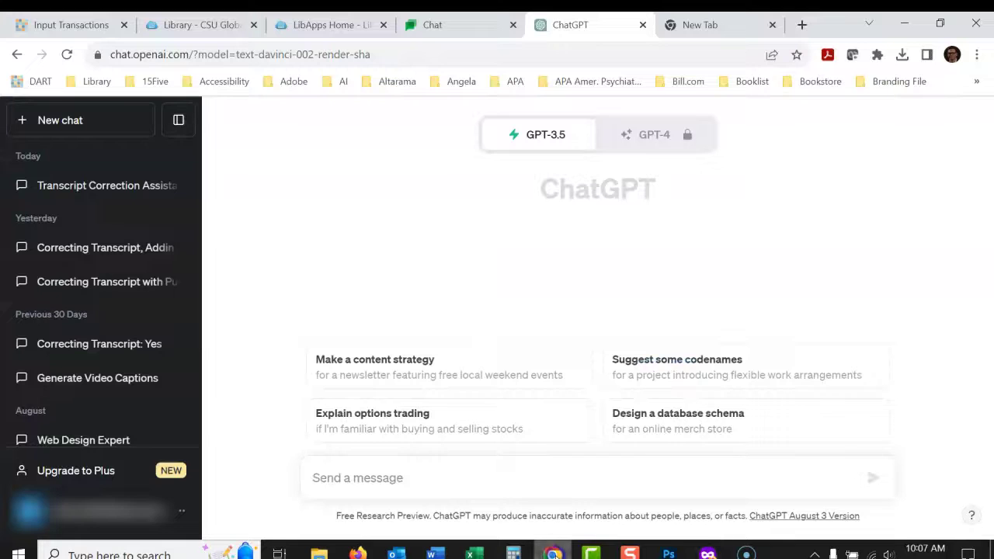
Ask ChatGPT in a new chat to correct a transcript with punctuation and capital letters.
{"action": "left_click", "coordinate": [561, 549]}
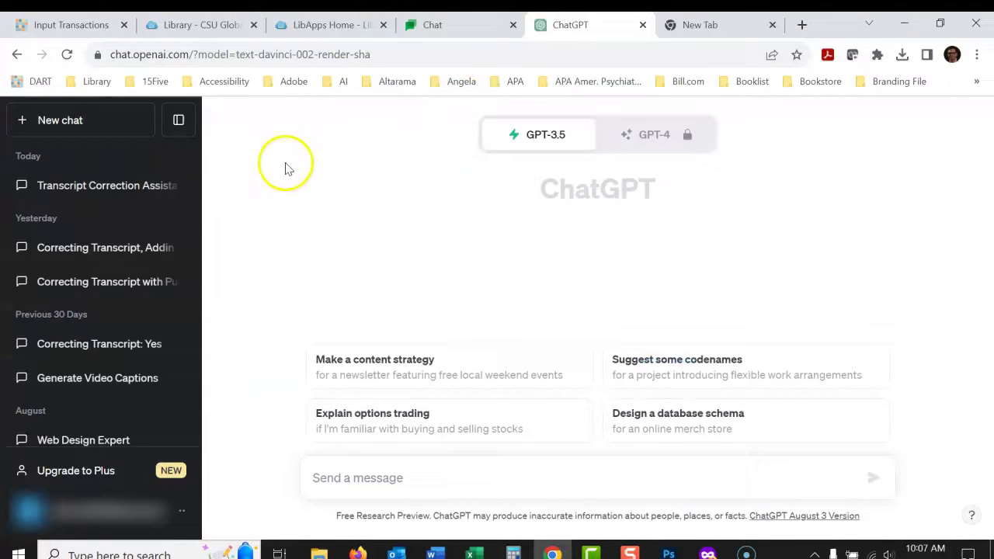
{"action": "left_click", "coordinate": [390, 479]}
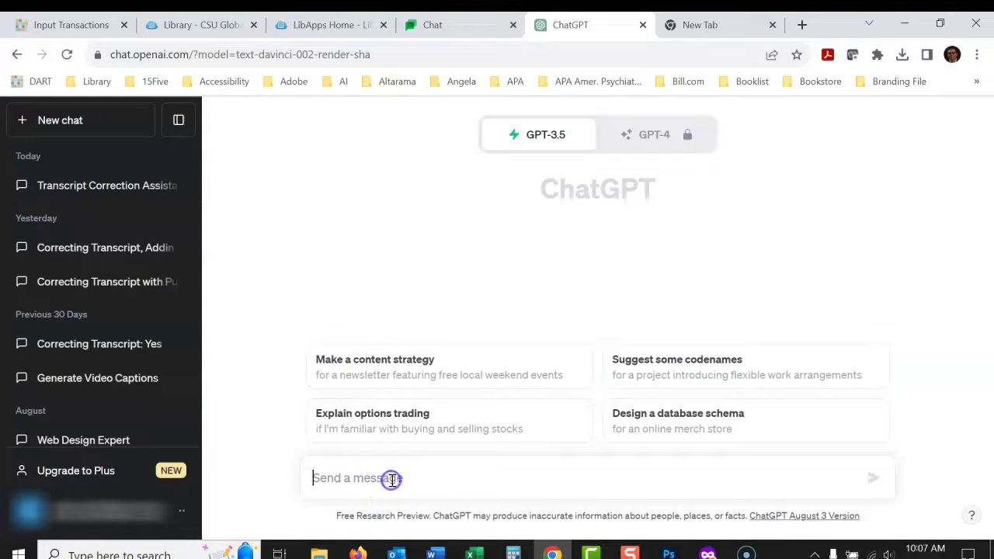
{"action": "type", "text": "Can"}
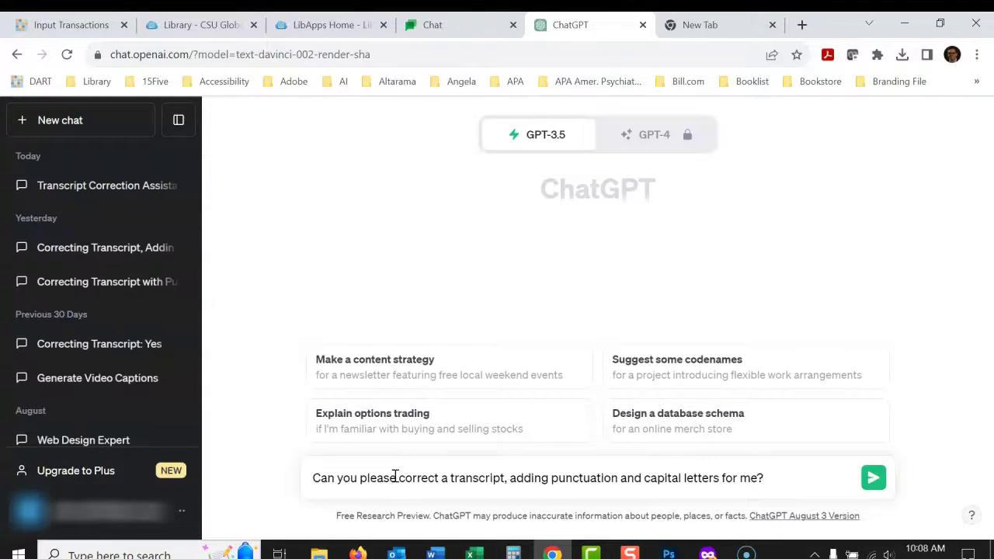
{"action": "left_click", "coordinate": [874, 478]}
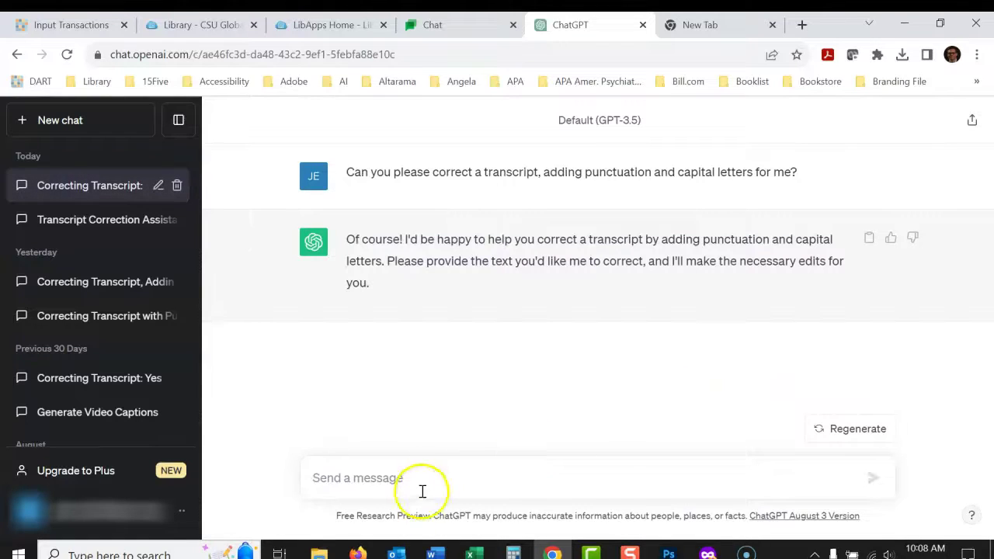
Send the raw transcript to ChatGPT and let the corrected reply finish through 'Bye-bye.'.
{"action": "left_click", "coordinate": [396, 485]}
{"action": "key", "text": "ctrl+v"}
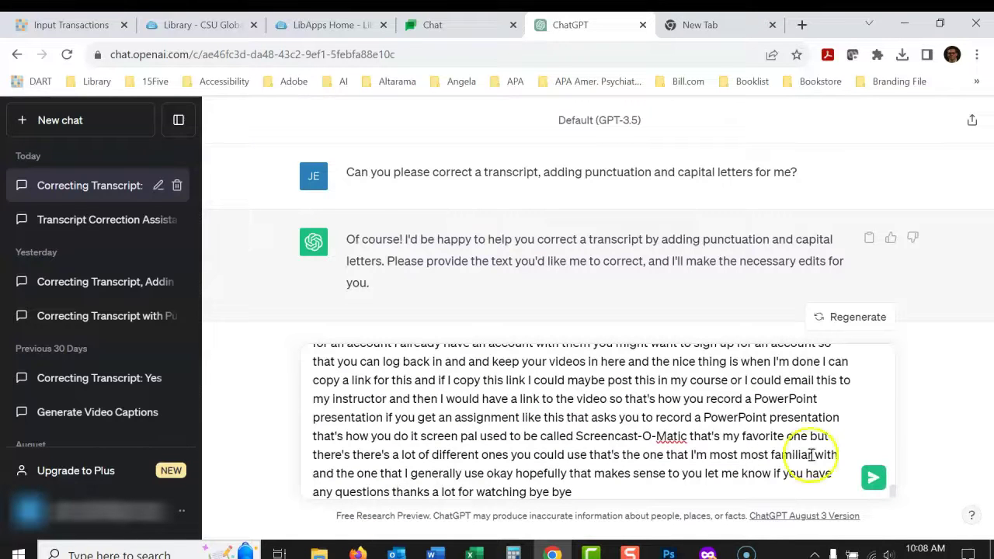
{"action": "left_click", "coordinate": [872, 480]}
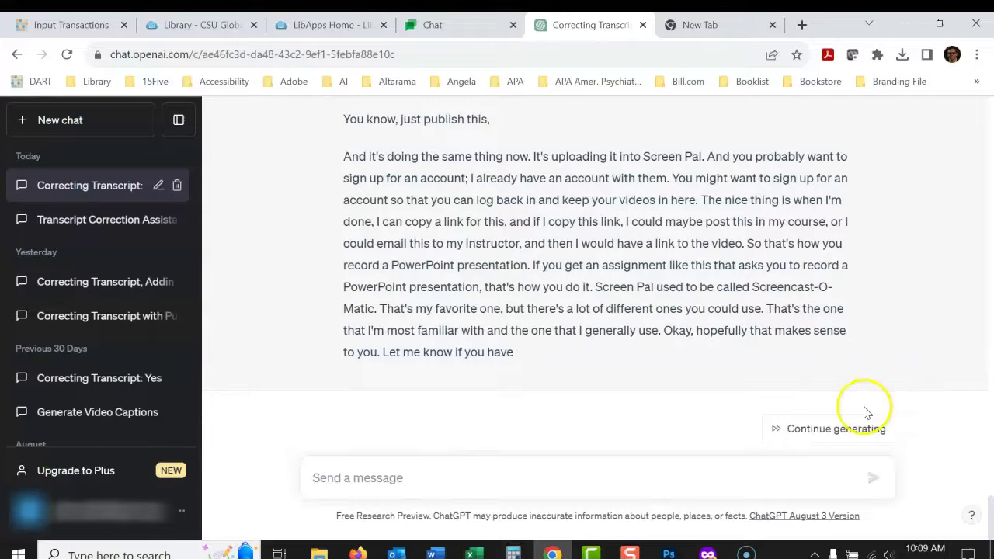
{"action": "left_click", "coordinate": [846, 432]}
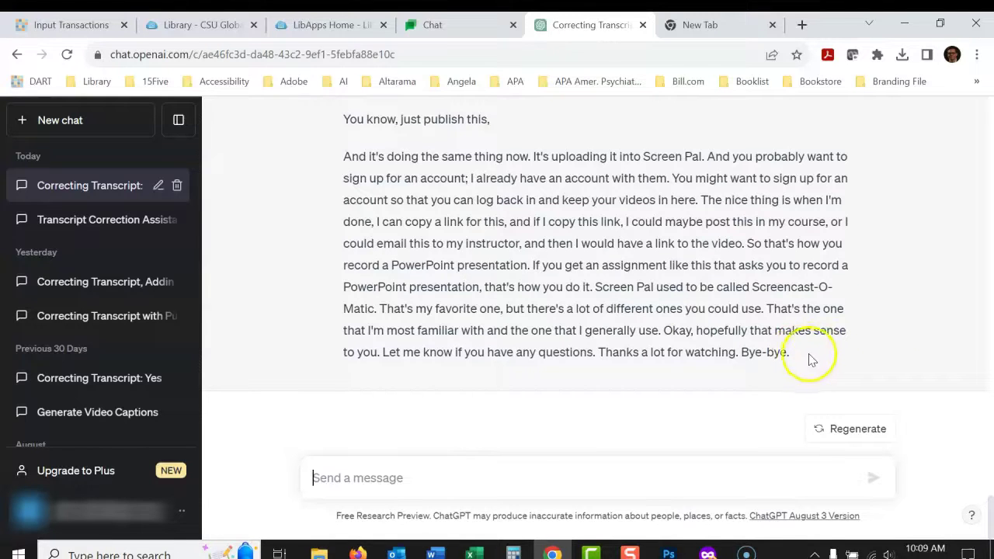
Select the corrected transcript in ChatGPT's reply from 'Okay' through 'Bye-bye.'.
{"action": "left_click_drag", "start_coordinate": [802, 362], "coordinate": [448, 466]}
{"action": "left_click", "coordinate": [510, 424]}
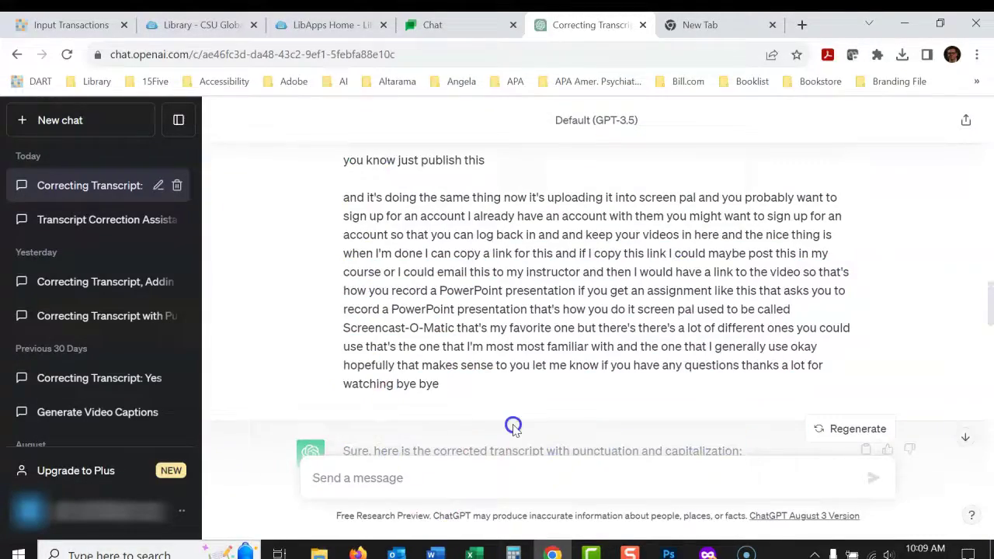
{"action": "scroll", "coordinate": [979, 295], "scroll_direction": "down", "scroll_amount": 4}
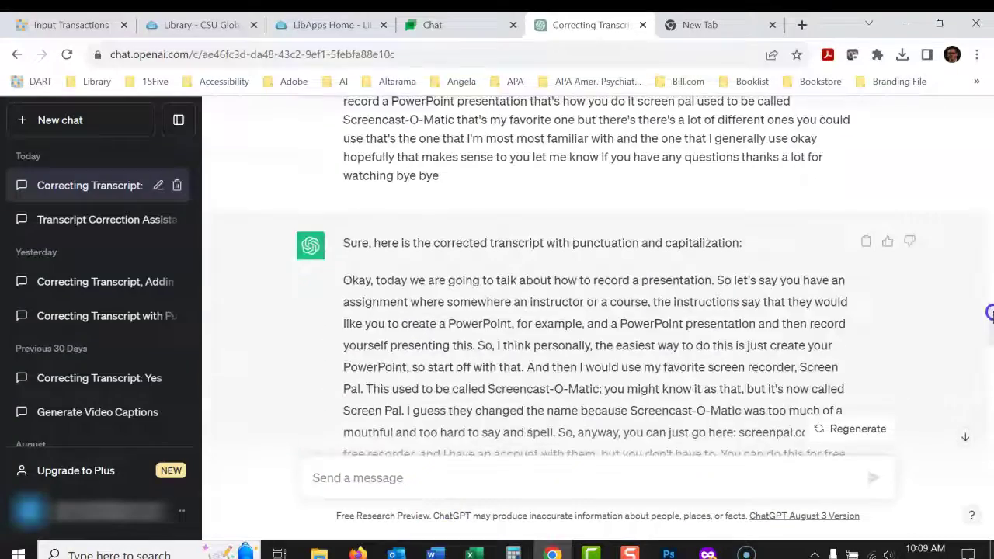
{"action": "mouse_move", "coordinate": [990, 320]}
{"action": "left_mouse_down"}
{"action": "mouse_move", "coordinate": [990, 431]}
{"action": "mouse_move", "coordinate": [979, 320]}
{"action": "left_mouse_up"}
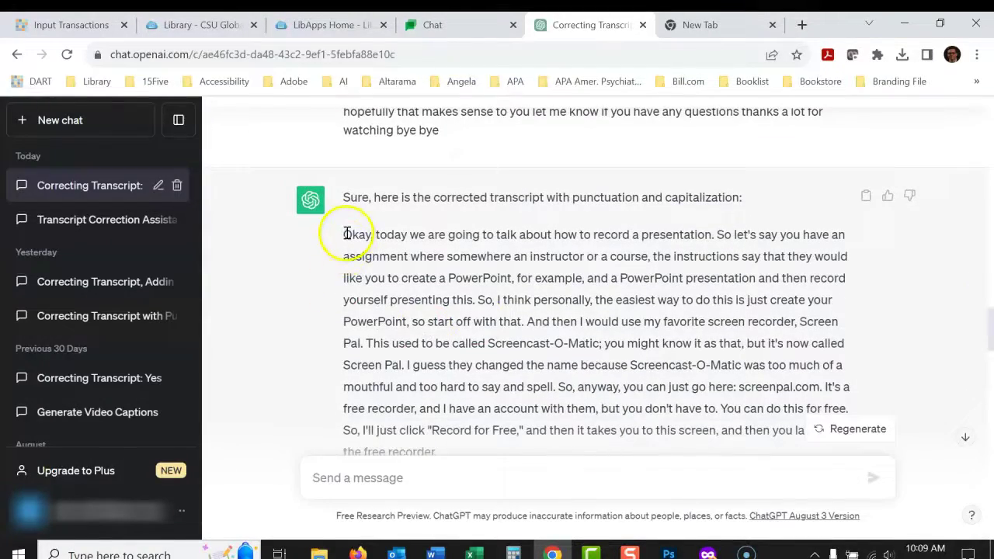
{"action": "left_click_drag", "start_coordinate": [345, 234], "coordinate": [559, 544]}
{"action": "left_click_drag", "start_coordinate": [544, 426], "coordinate": [811, 368]}
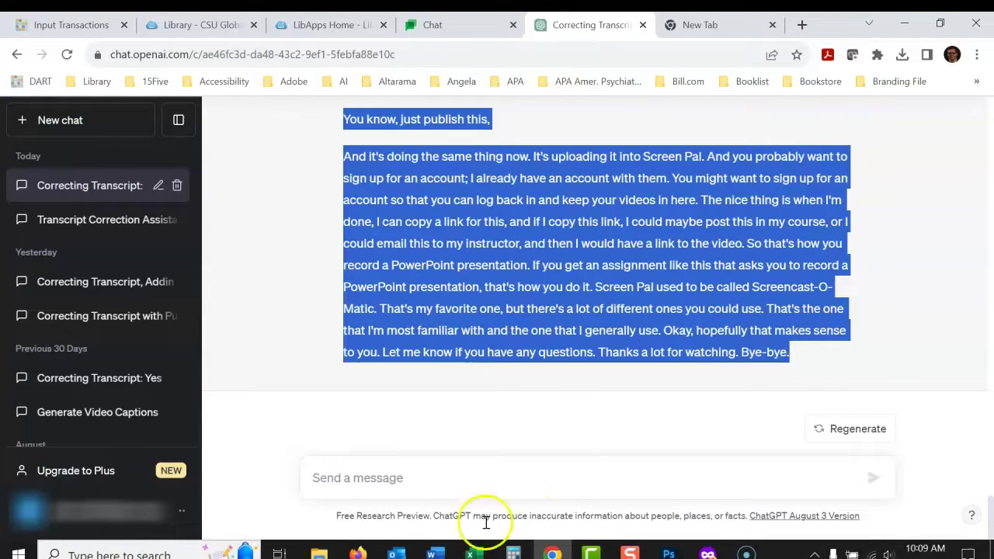
{"action": "left_click", "coordinate": [435, 553]}
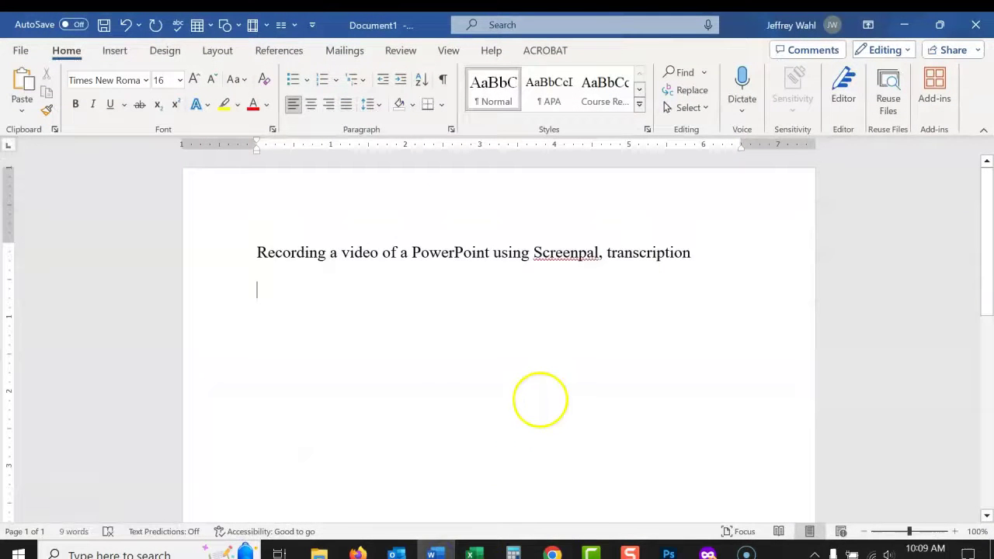
Paste the punctuated transcript into the Word document below its title.
{"action": "key", "text": "ctrl+v"}
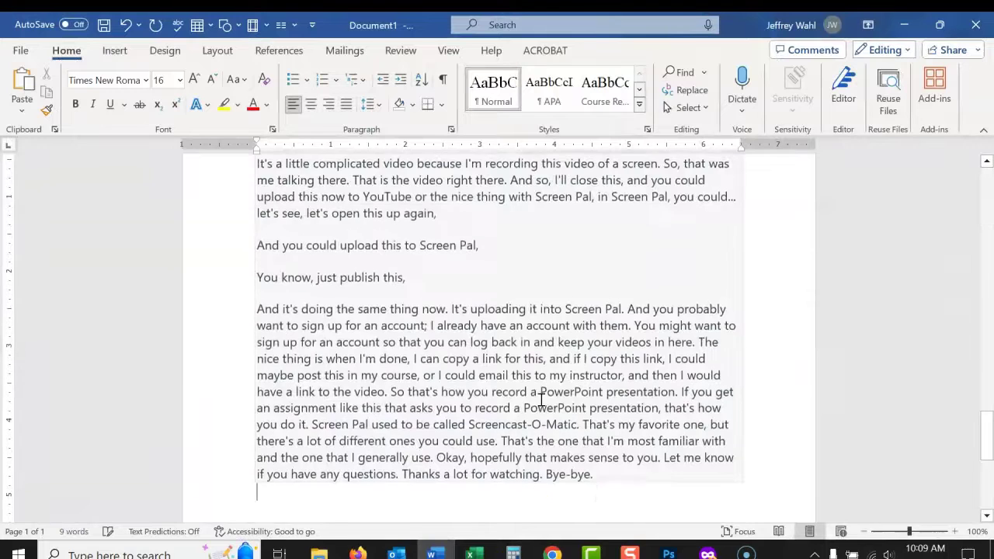
{"action": "left_click", "coordinate": [990, 429]}
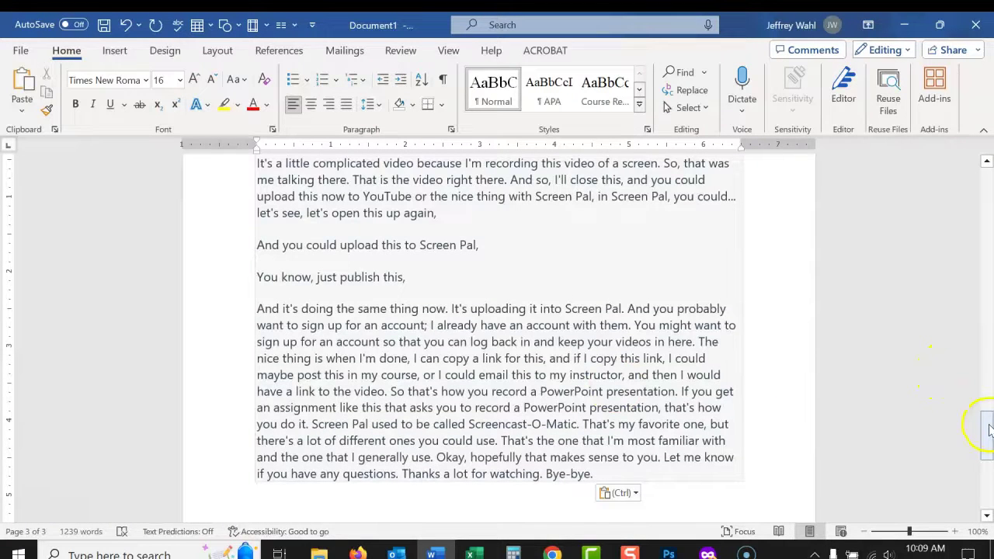
{"action": "left_click_drag", "start_coordinate": [989, 429], "coordinate": [963, 192]}
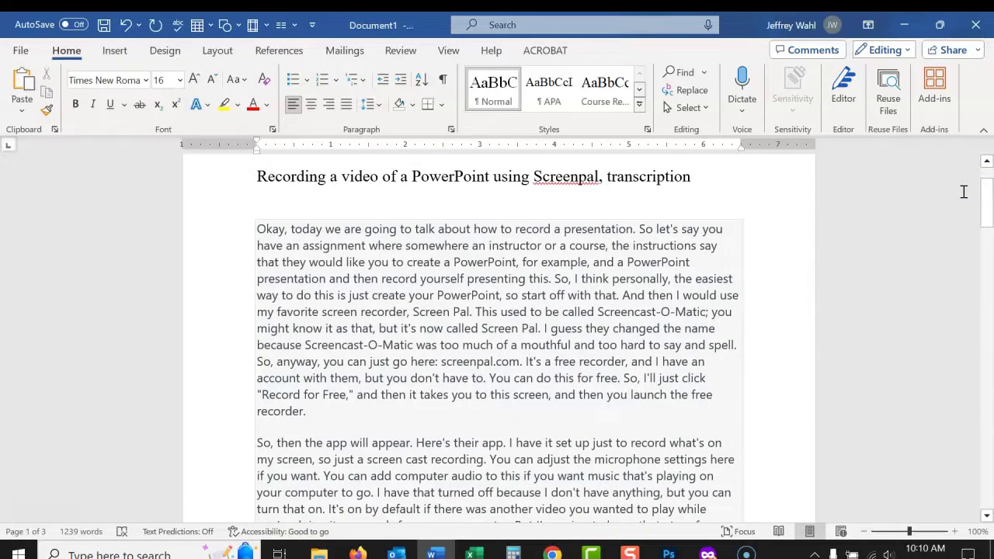
{"action": "left_click", "coordinate": [950, 202]}
{"action": "scroll", "coordinate": [93, 454], "scroll_direction": "up", "scroll_amount": 2}
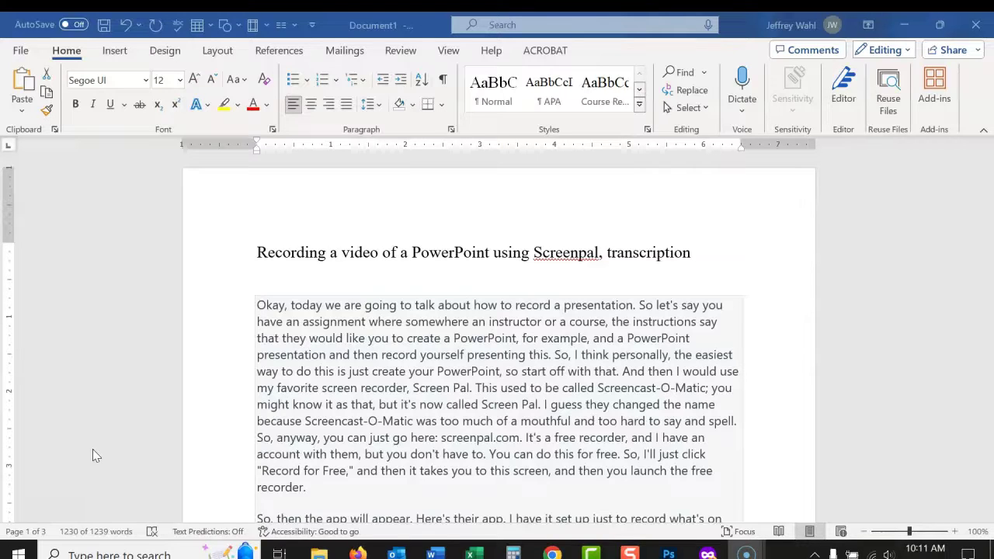
Select the whole 1239-word transcript in Word for copying.
{"action": "triple_click", "coordinate": [260, 309]}
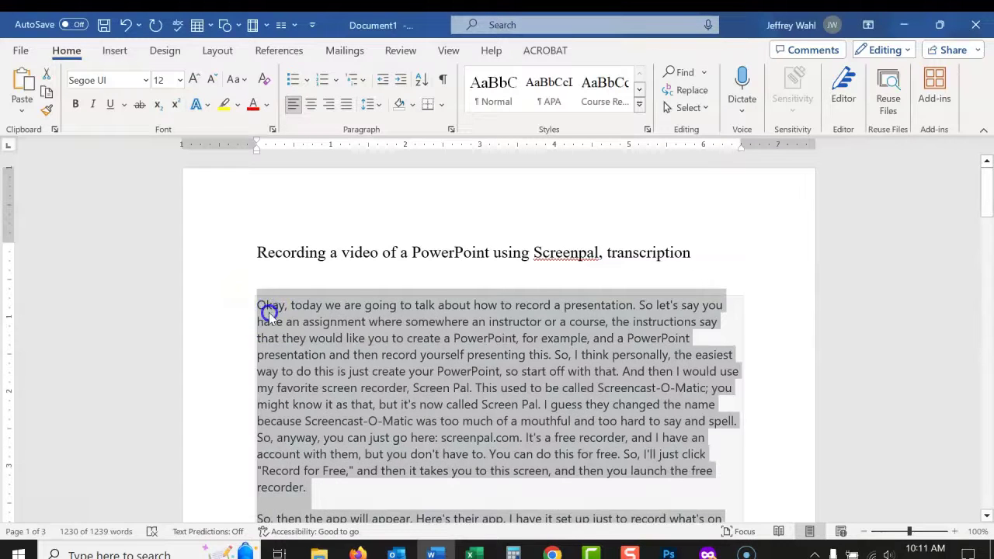
{"action": "left_click", "coordinate": [260, 307]}
{"action": "left_click_drag", "start_coordinate": [259, 306], "coordinate": [616, 374]}
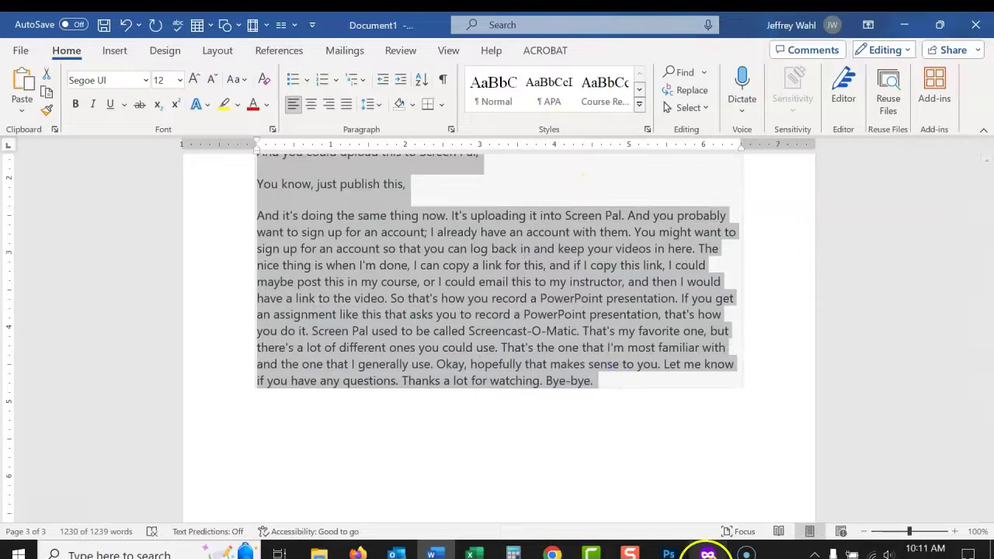
{"action": "left_click", "coordinate": [708, 554]}
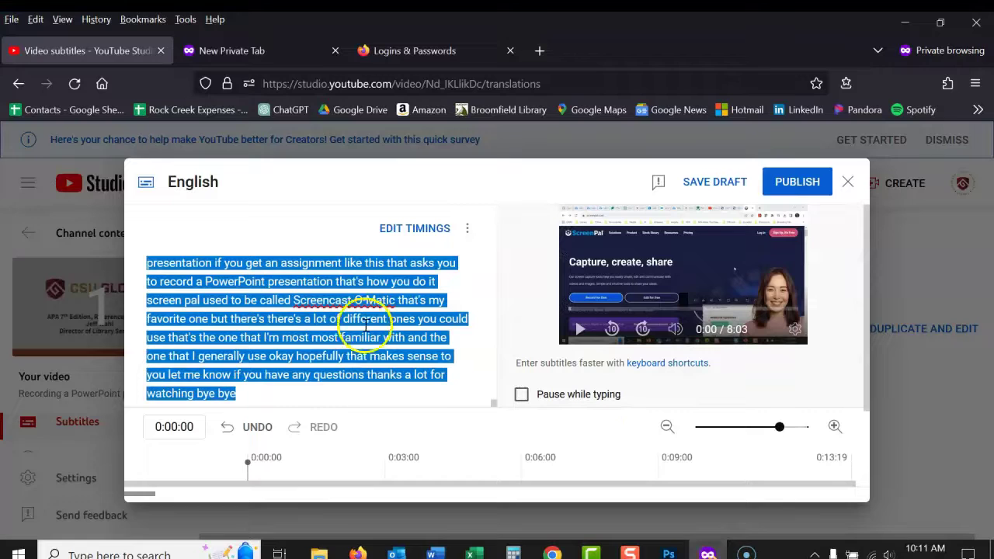
Replace the old English subtitle text with the punctuated transcript and publish it.
{"action": "key", "text": "BackSpace"}
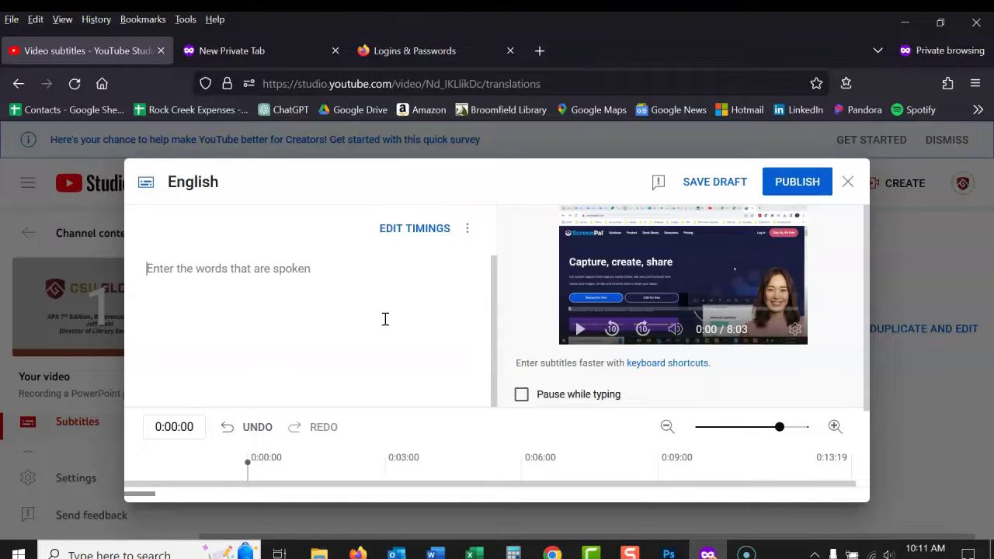
{"action": "key", "text": "ctrl+v"}
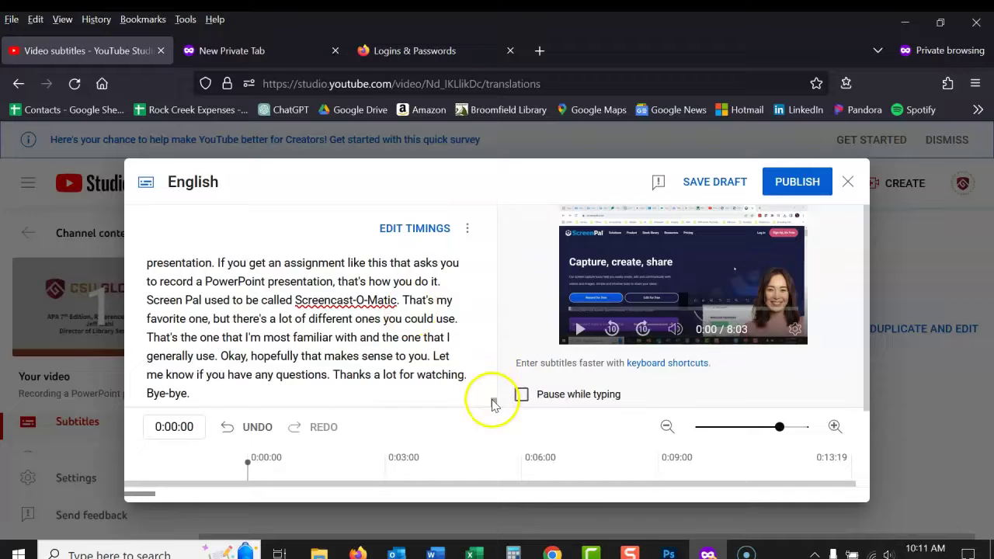
{"action": "left_click_drag", "start_coordinate": [490, 403], "coordinate": [482, 241]}
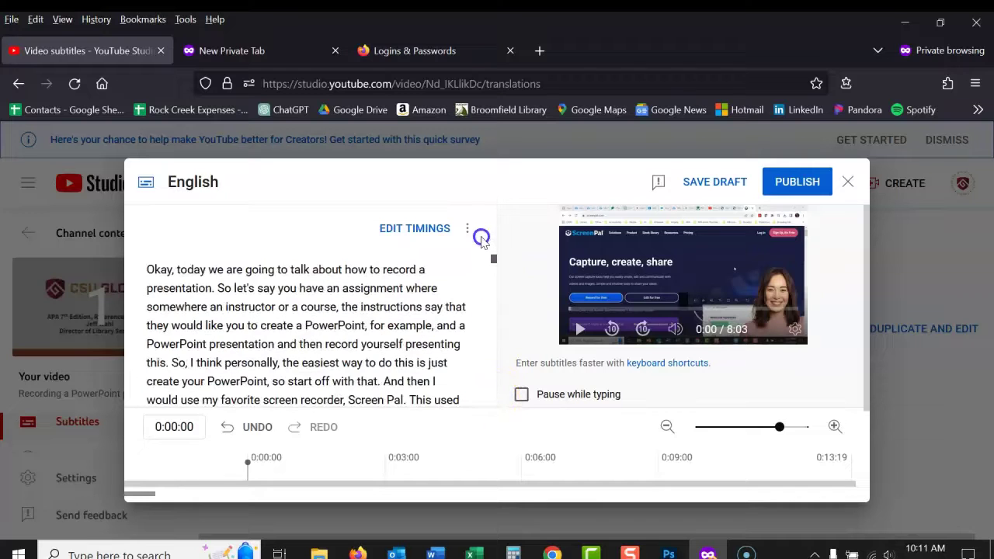
{"action": "left_click", "coordinate": [793, 183]}
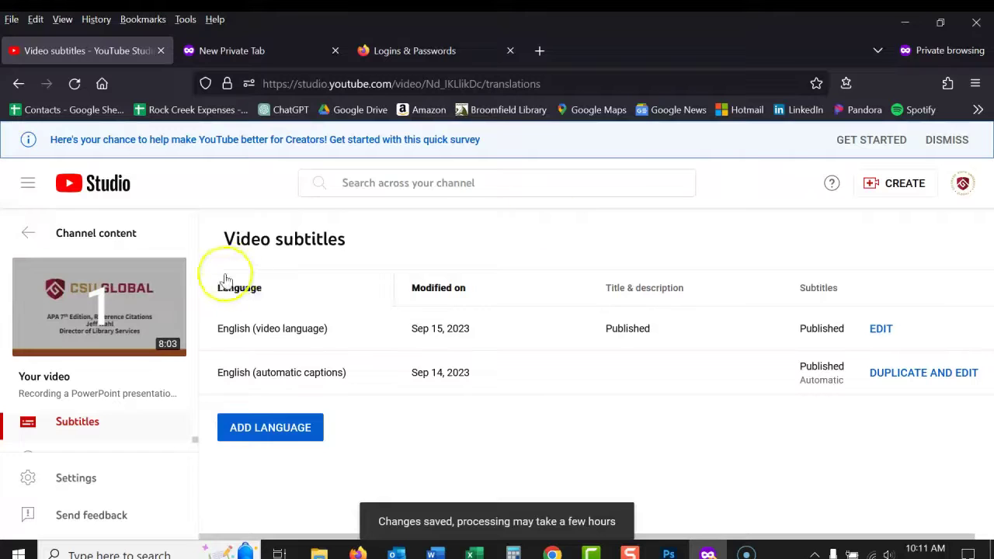
Play the video on YouTube to check the punctuated captions, pausing at 0:41.
{"action": "mouse_move", "coordinate": [151, 284]}
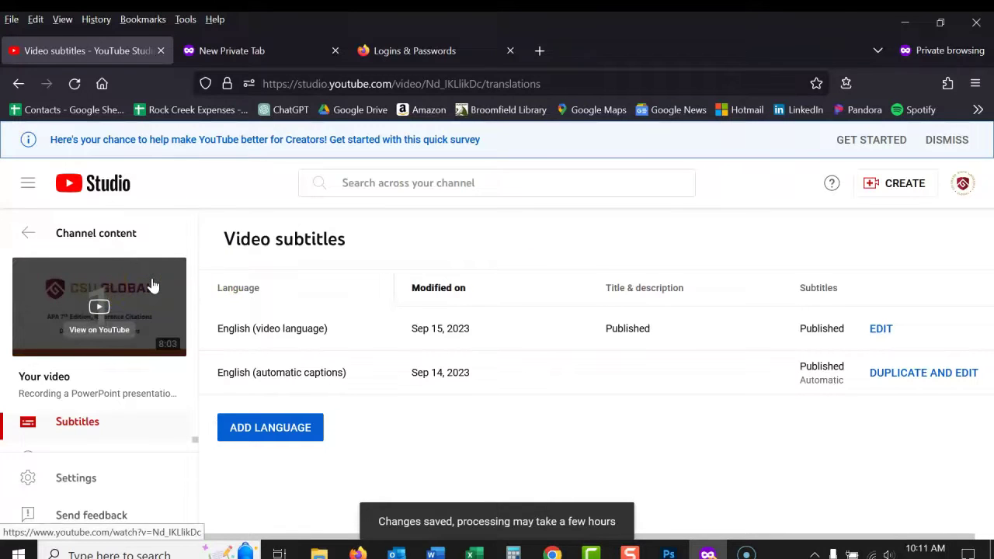
{"action": "left_click", "coordinate": [153, 286]}
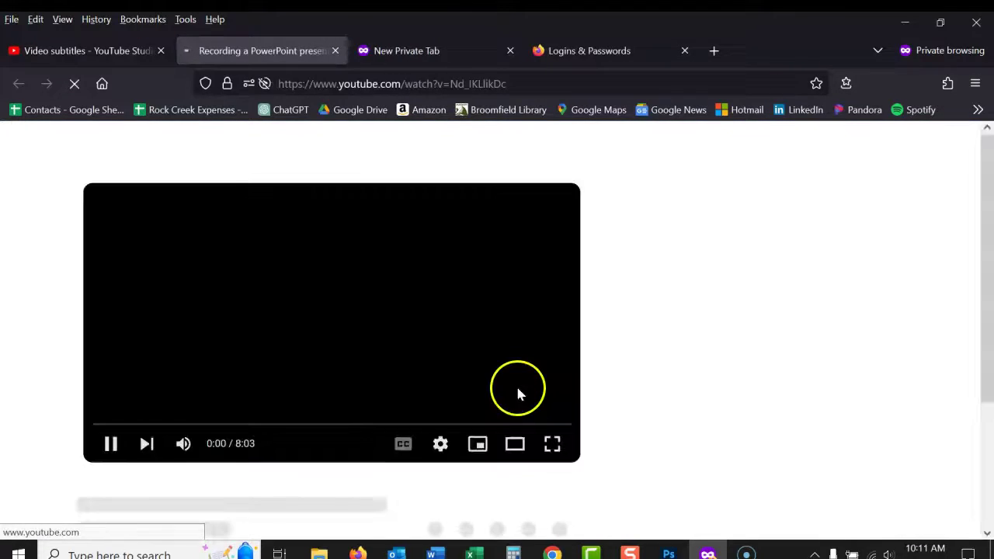
{"action": "left_click", "coordinate": [104, 445]}
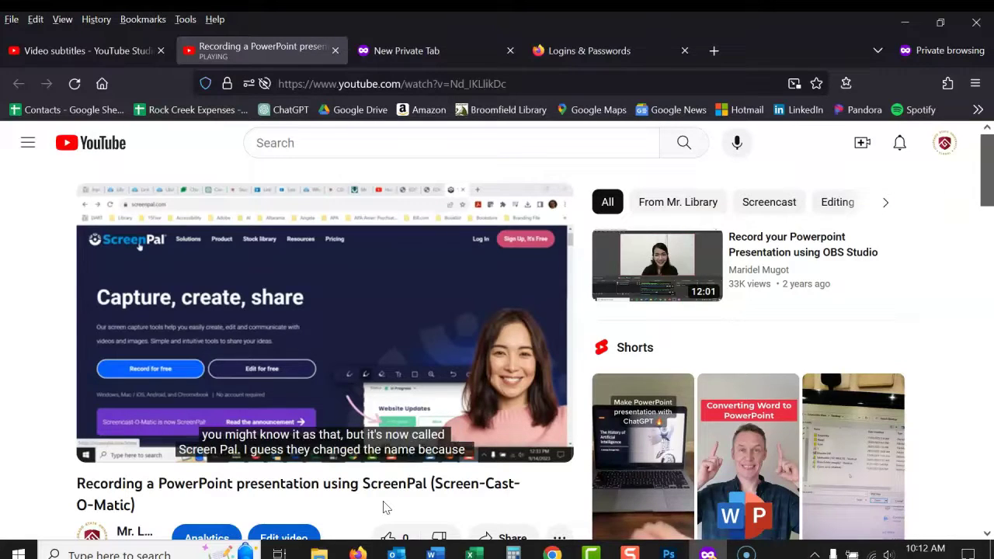
{"action": "left_click", "coordinate": [200, 520]}
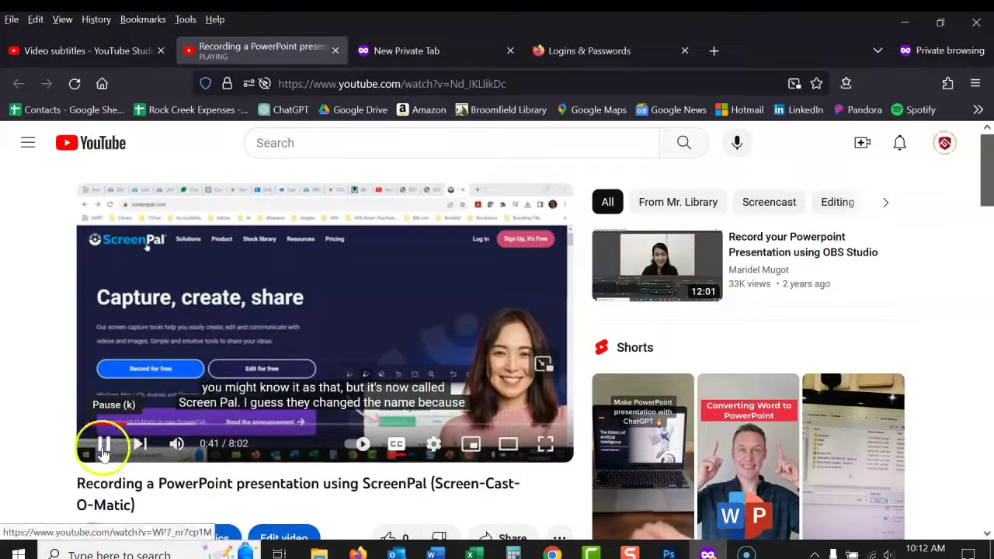
{"action": "left_click", "coordinate": [104, 443]}
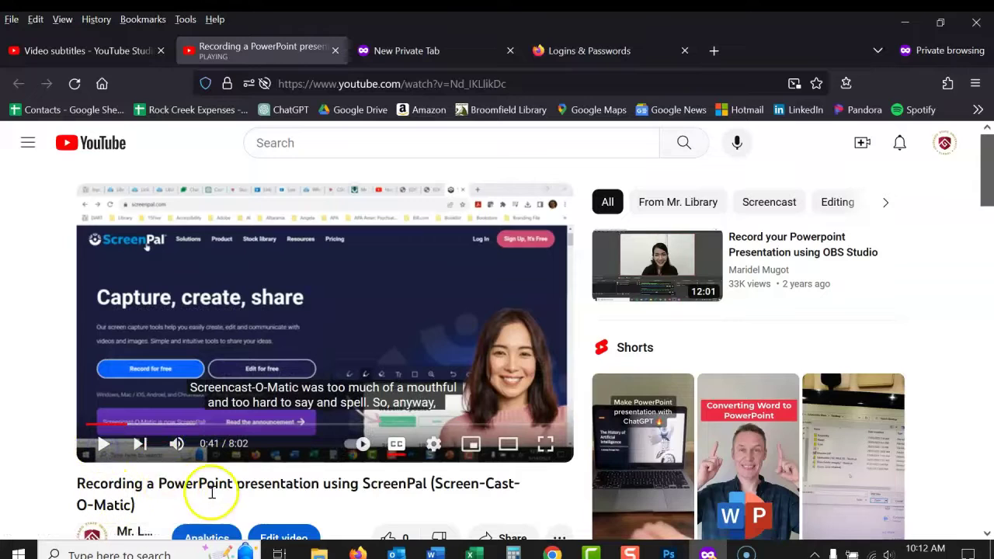